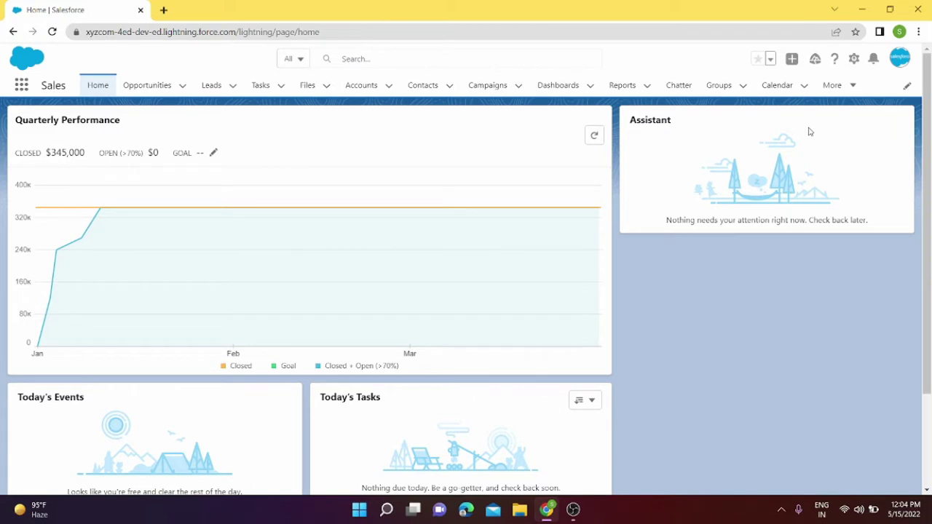
# - Open the Setup gear menu in the Sales Home page header
pyautogui.click(854, 59)
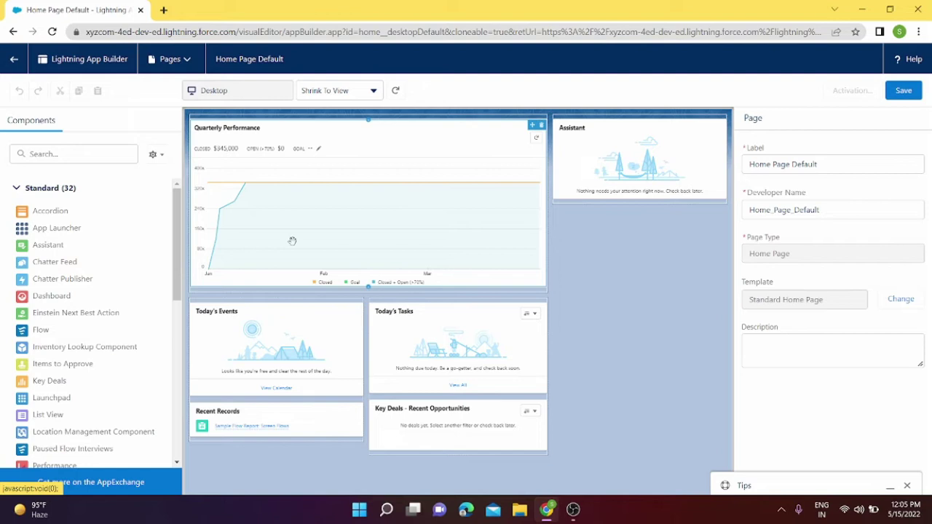
# - Delete the Quarterly Performance chart and the Assistant component from the Home page
pyautogui.click(541, 130)
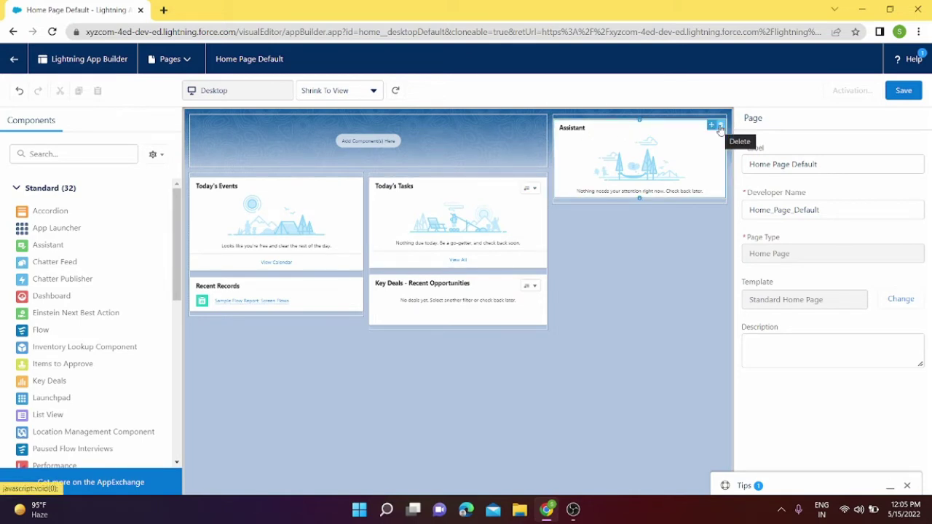
pyautogui.click(719, 128)
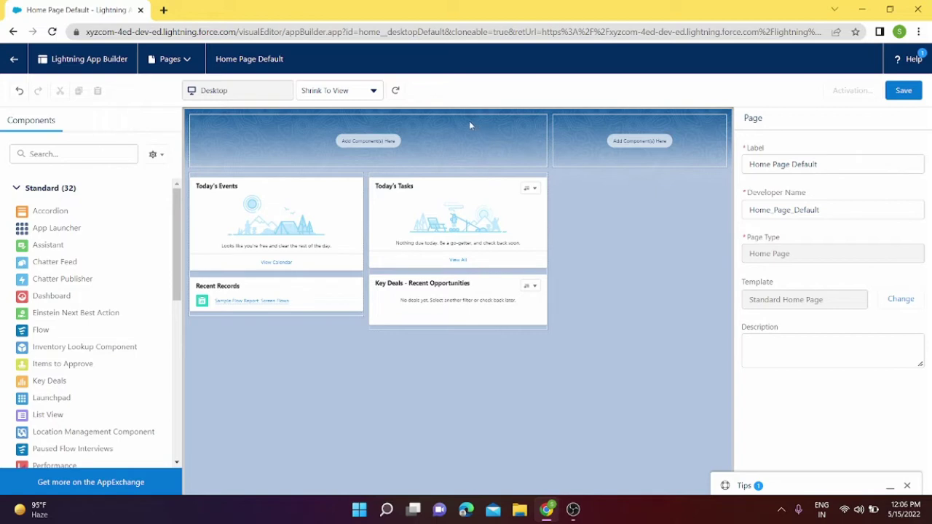
pyautogui.scroll(-1, 61, 342)
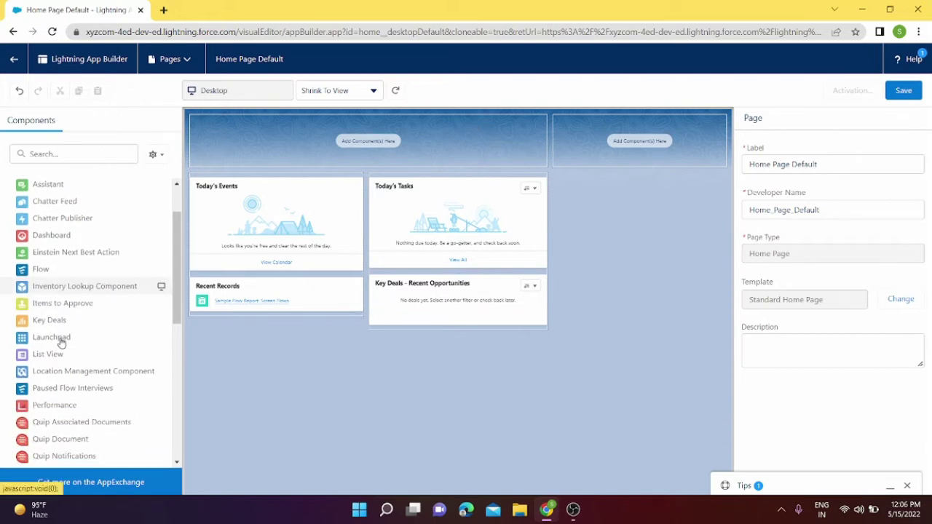
pyautogui.scroll(-2, 61, 342)
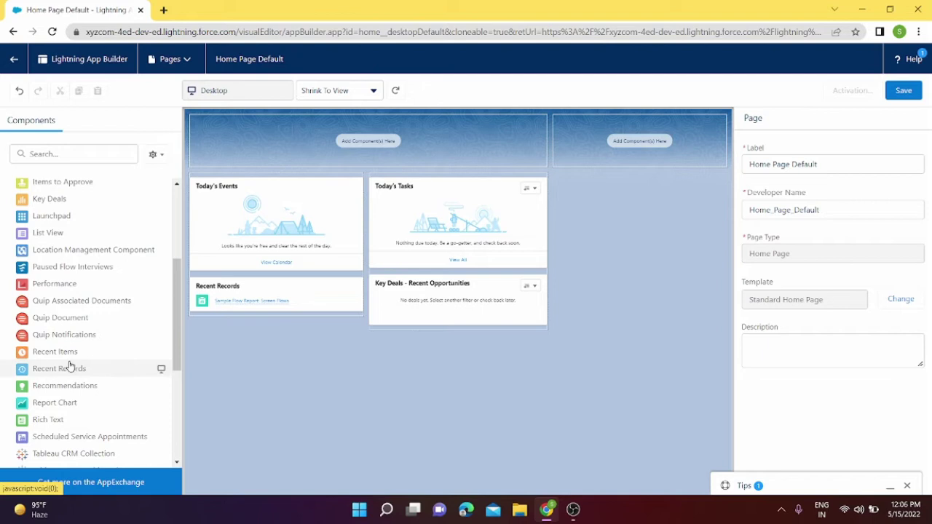
pyautogui.scroll(-1, 70, 366)
pyautogui.scroll(-2, 70, 366)
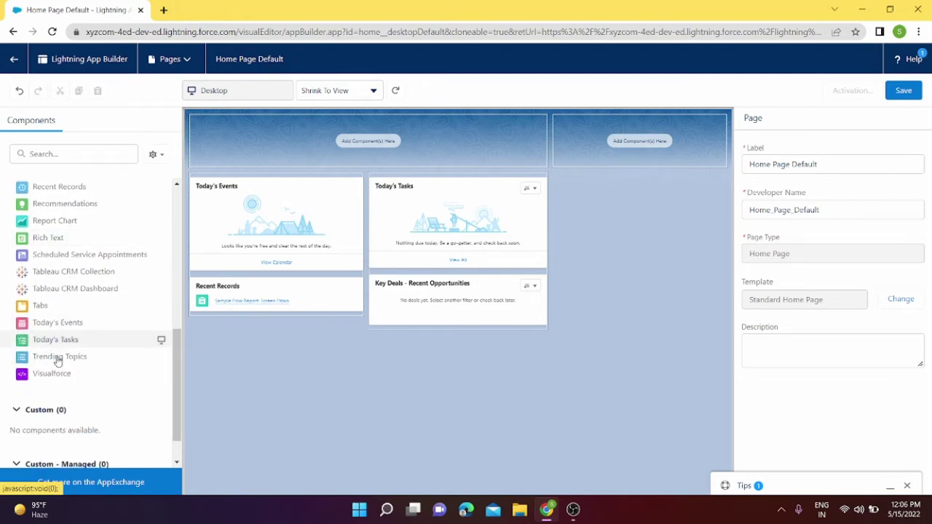
pyautogui.scroll(2, 53, 350)
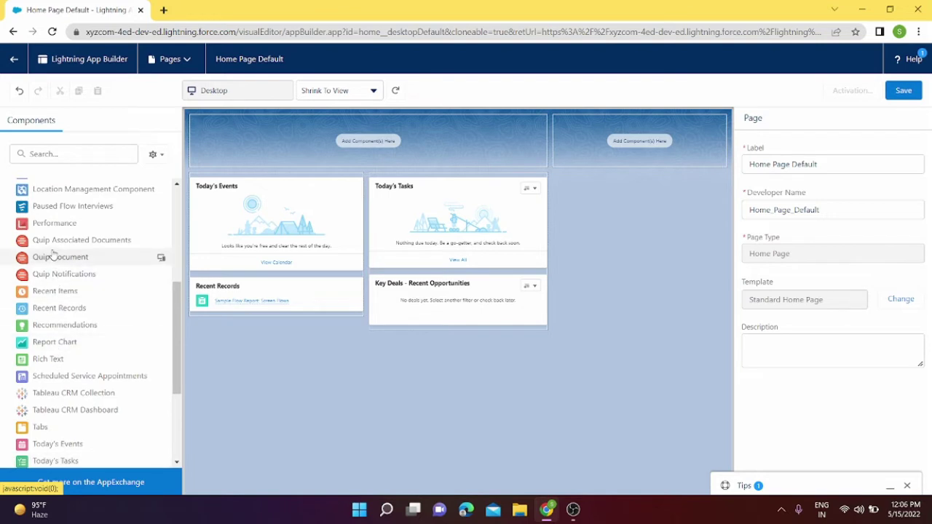
pyautogui.moveTo(50, 227); pyautogui.dragTo(272, 130)
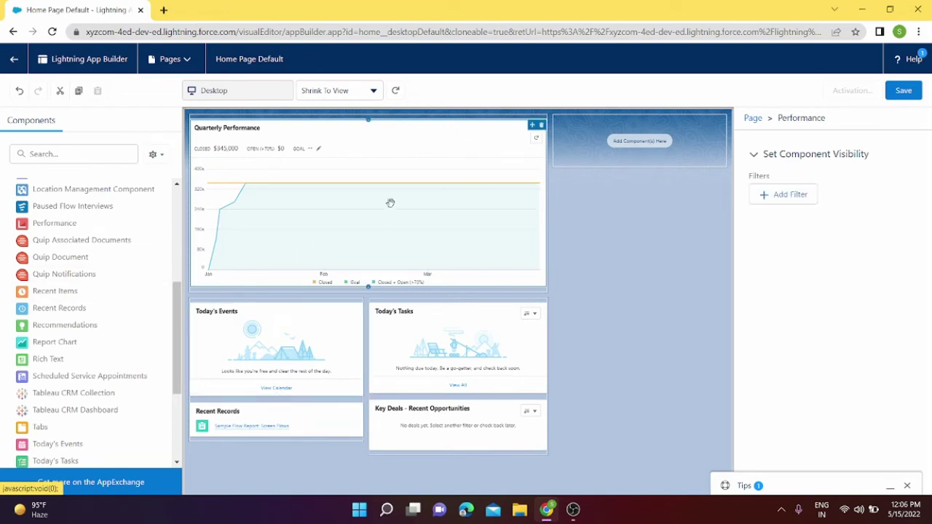
pyautogui.click(545, 119)
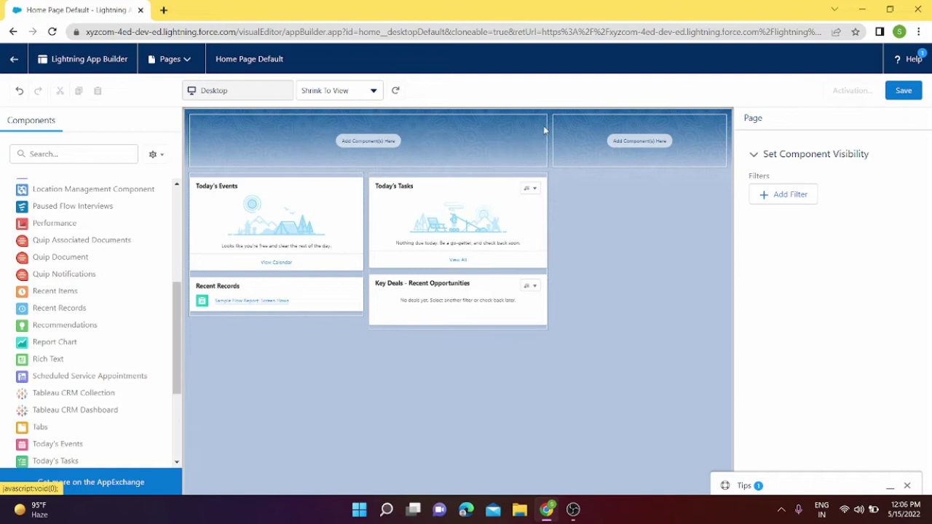
pyautogui.scroll(1, 34, 246)
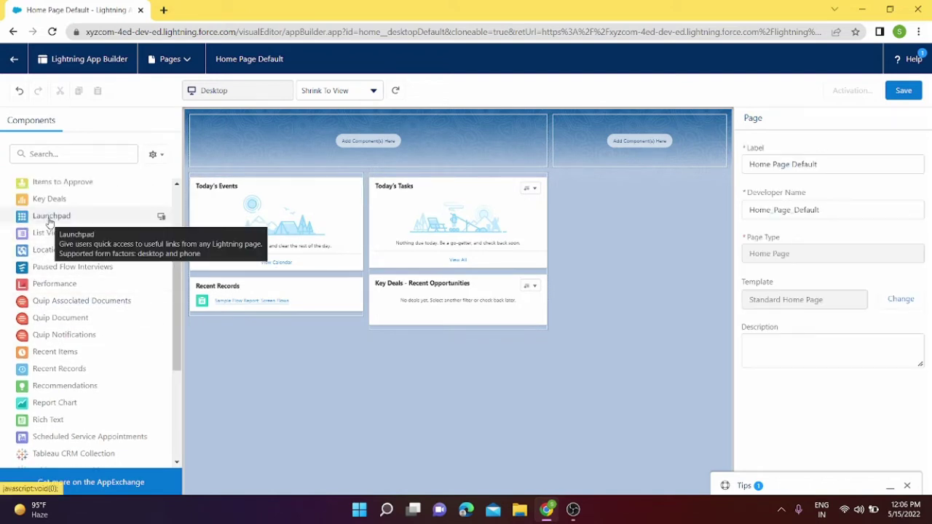
# - Place a Launchpad in the empty top region and add Cases as its first shortcut
pyautogui.moveTo(50, 215); pyautogui.dragTo(260, 136)
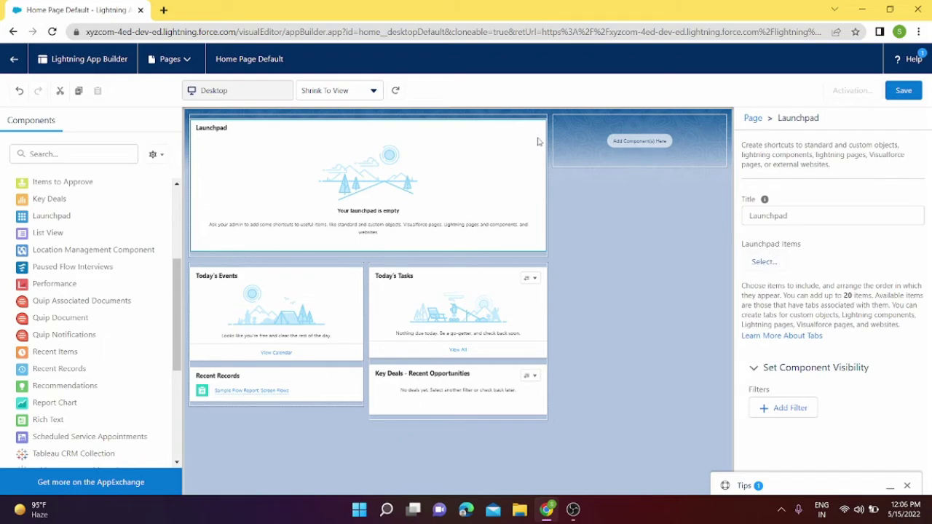
pyautogui.click(763, 264)
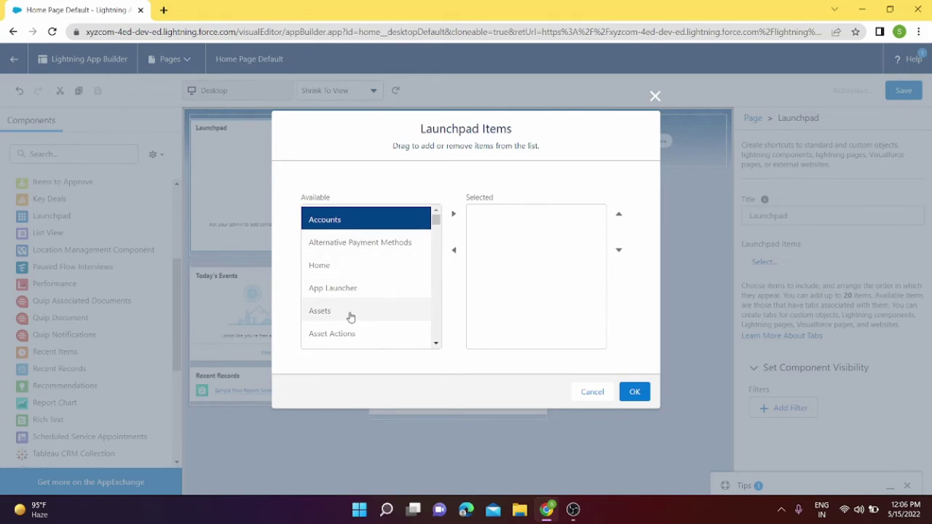
pyautogui.scroll(-1, 350, 315)
pyautogui.scroll(-5, 349, 315)
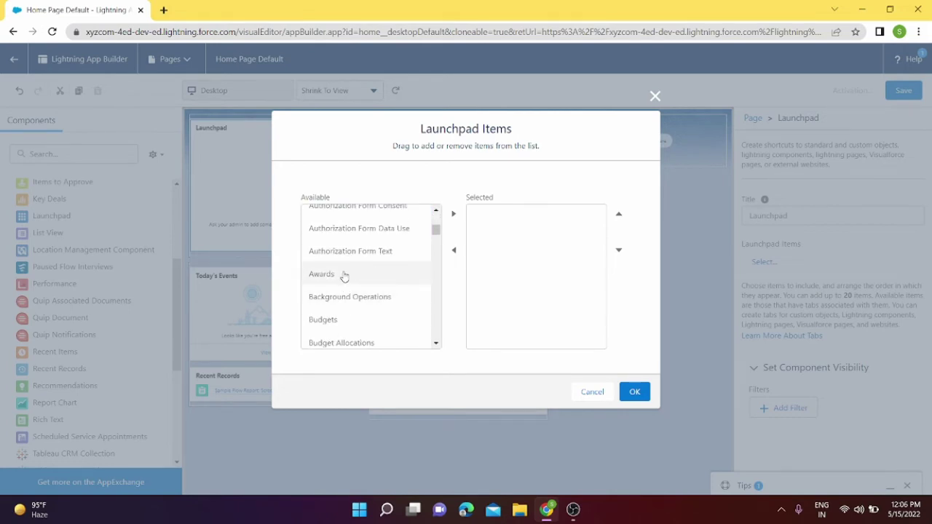
pyautogui.scroll(-2, 340, 328)
pyautogui.click(339, 254)
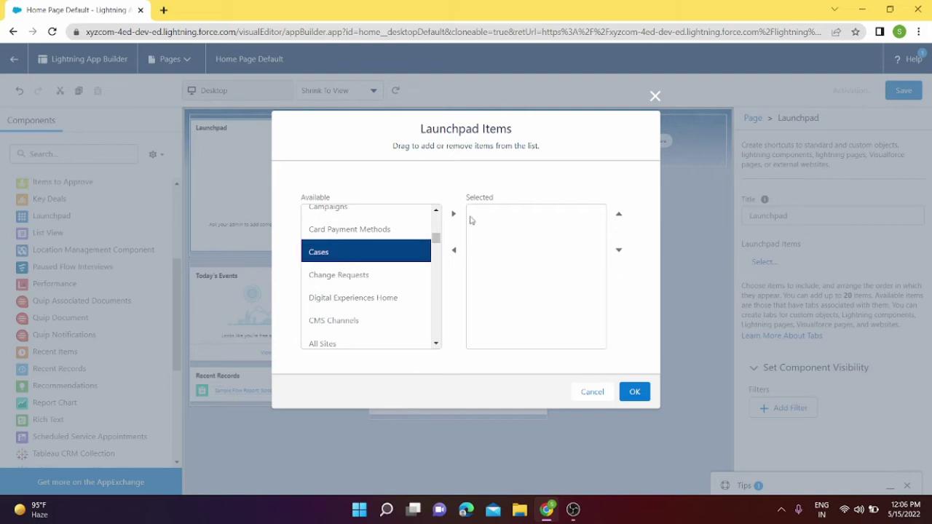
pyautogui.click(454, 214)
# - Add Groups and Contacts to the Launchpad and confirm the three shortcuts
pyautogui.scroll(-2, 358, 316)
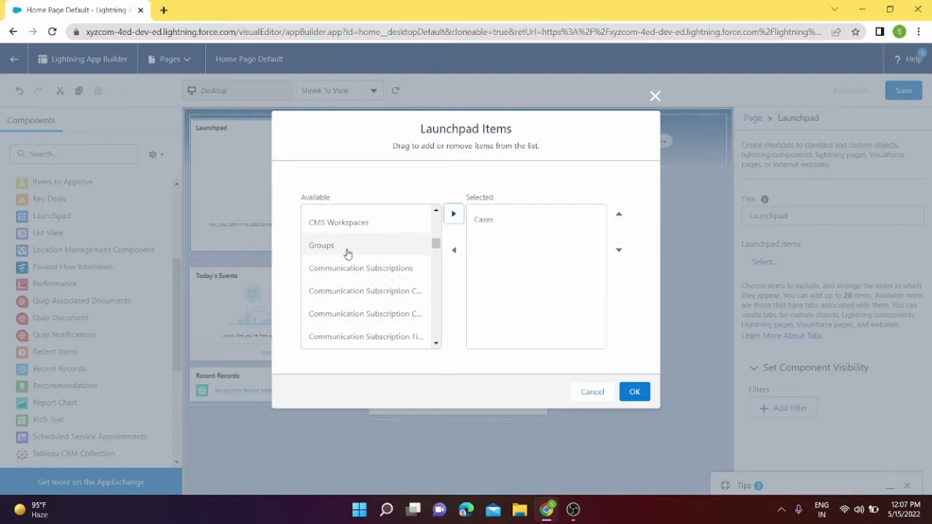
pyautogui.click(349, 247)
pyautogui.click(454, 215)
pyautogui.scroll(-2, 364, 317)
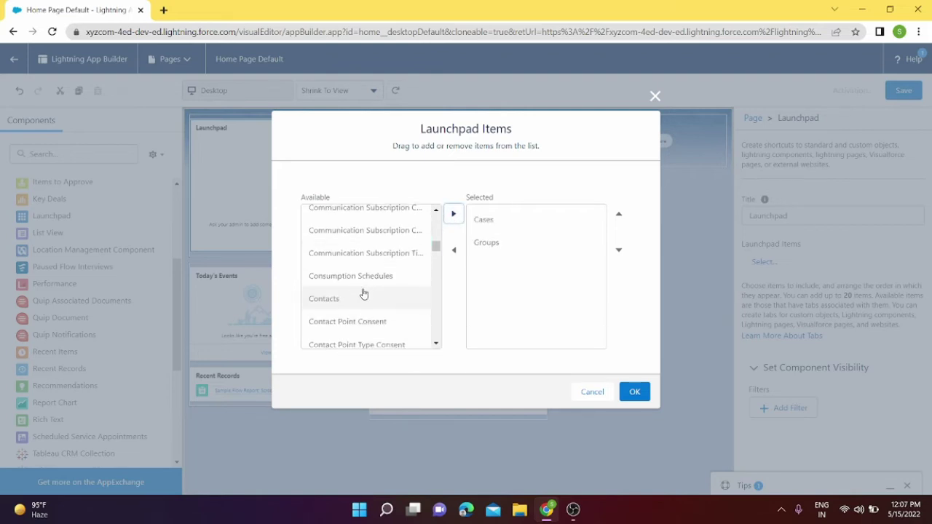
pyautogui.click(364, 297)
pyautogui.click(454, 214)
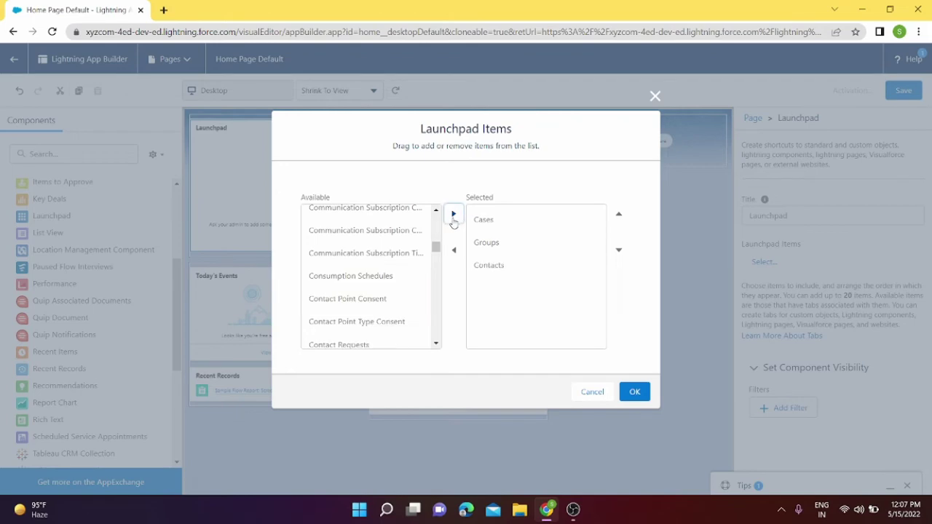
pyautogui.click(634, 391)
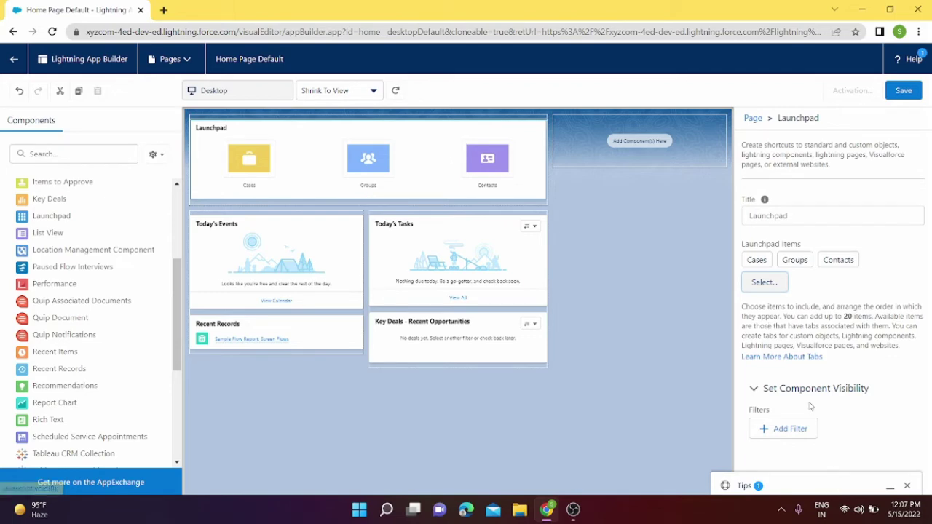
# - Save the Home page, activate it as Org Default for all users, and save again
pyautogui.click(904, 90)
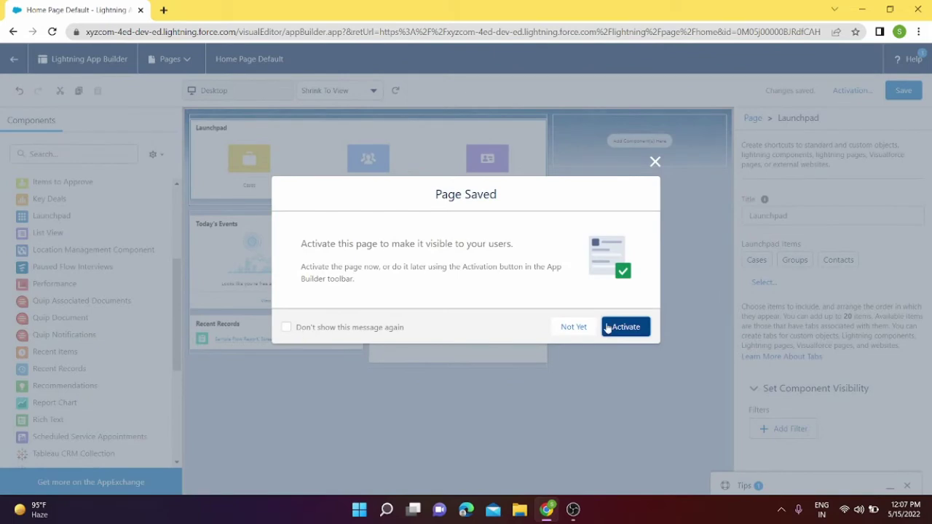
pyautogui.click(622, 326)
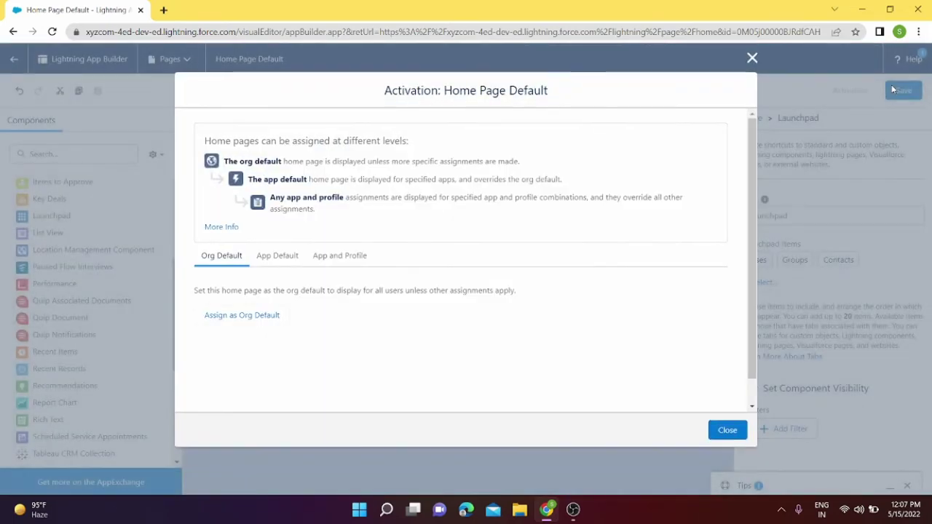
pyautogui.click(236, 318)
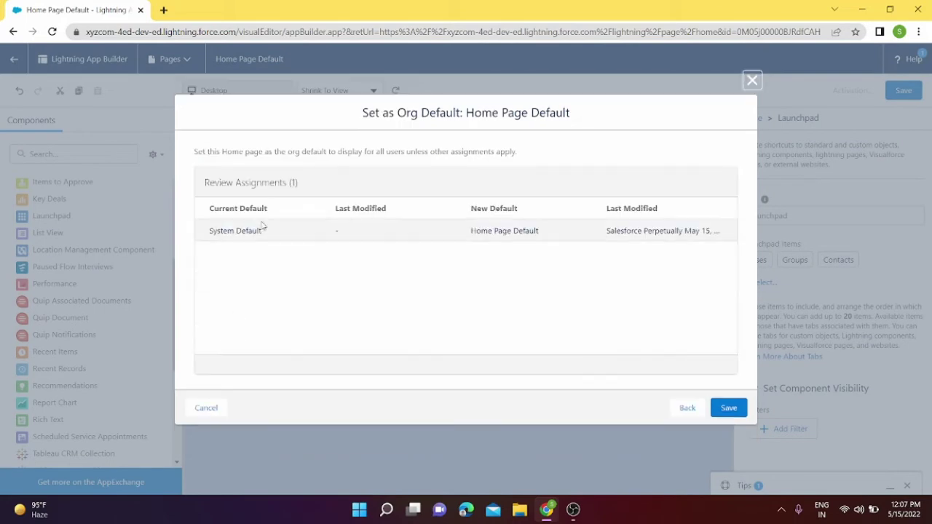
pyautogui.click(717, 411)
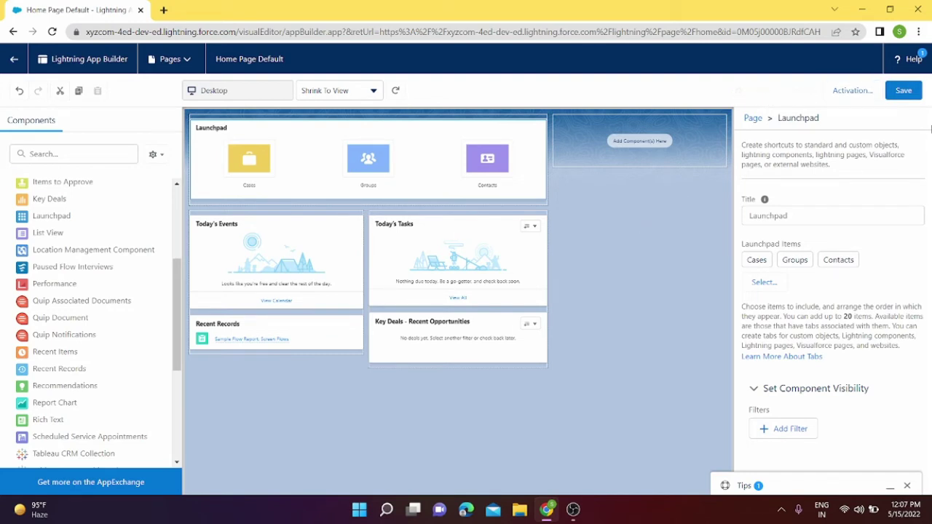
pyautogui.click(902, 90)
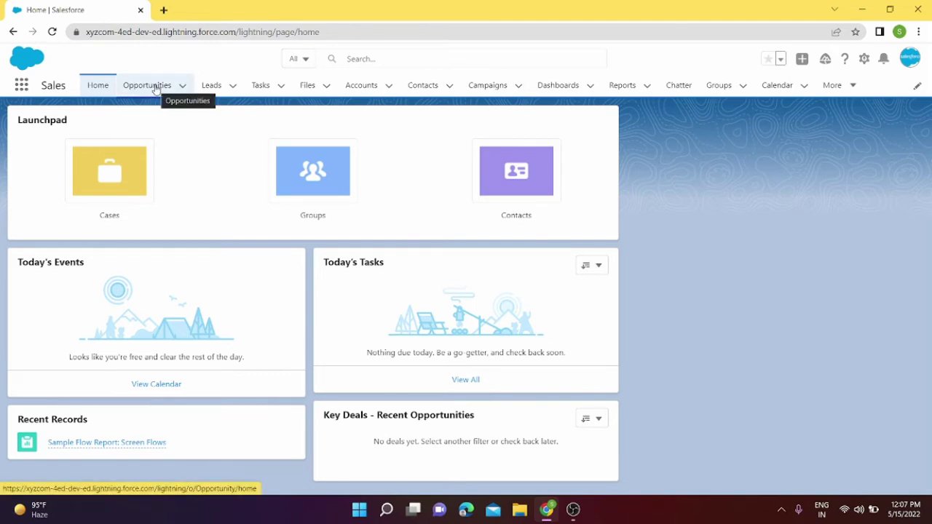
# - Switch Opportunities to the All Opportunities view and open Burlington Textiles Weaving Plant Generator
pyautogui.click(149, 86)
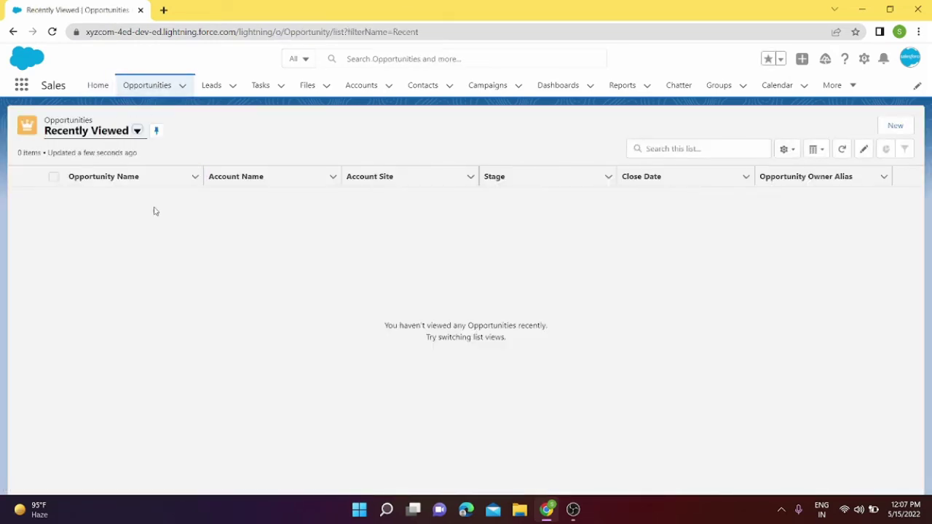
pyautogui.click(122, 139)
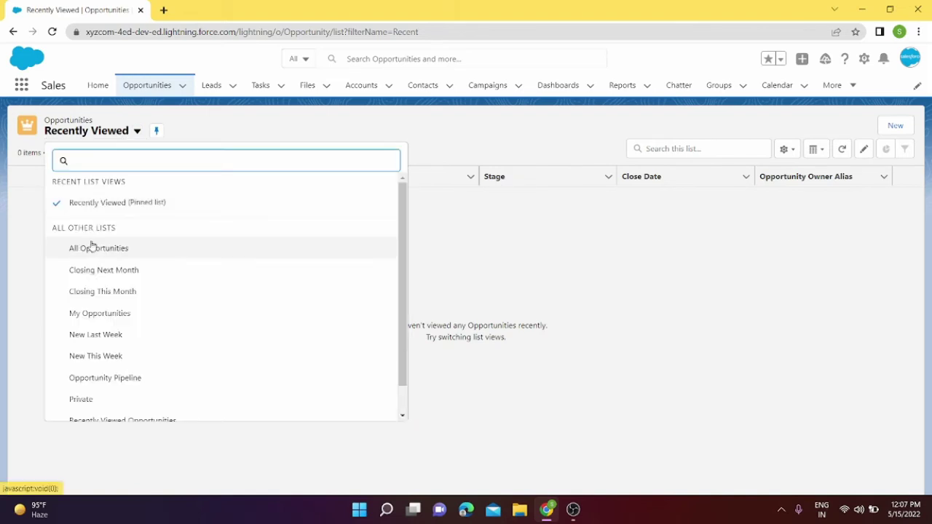
pyautogui.click(91, 246)
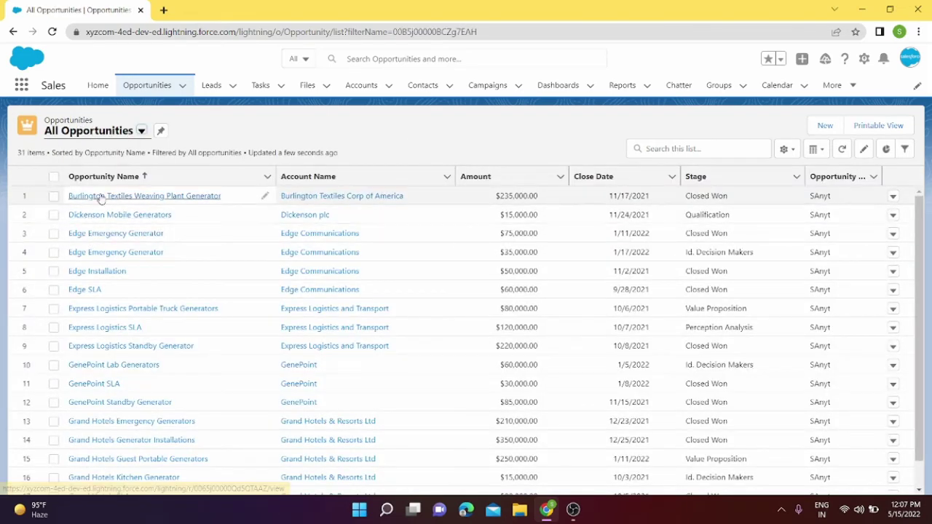
pyautogui.click(101, 197)
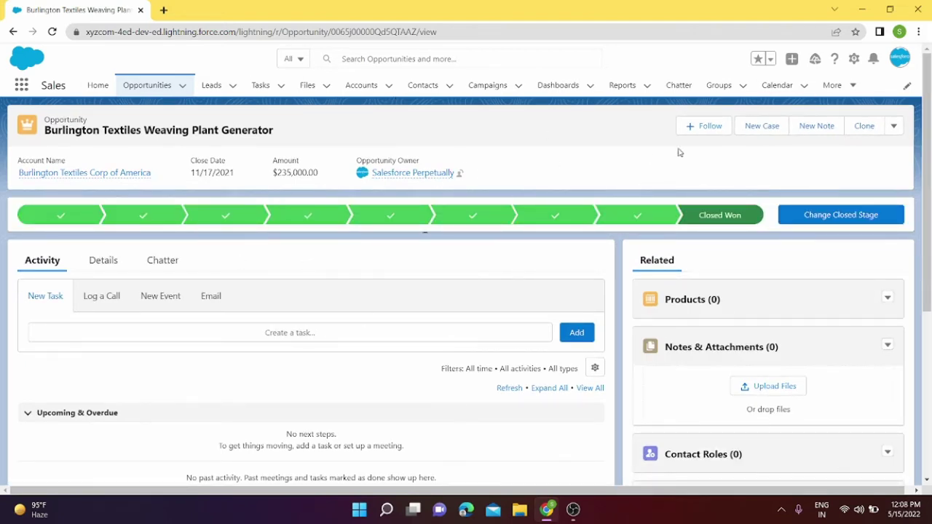
# - Choose Edit Page from the gear menu on the Burlington Textiles opportunity
pyautogui.click(854, 59)
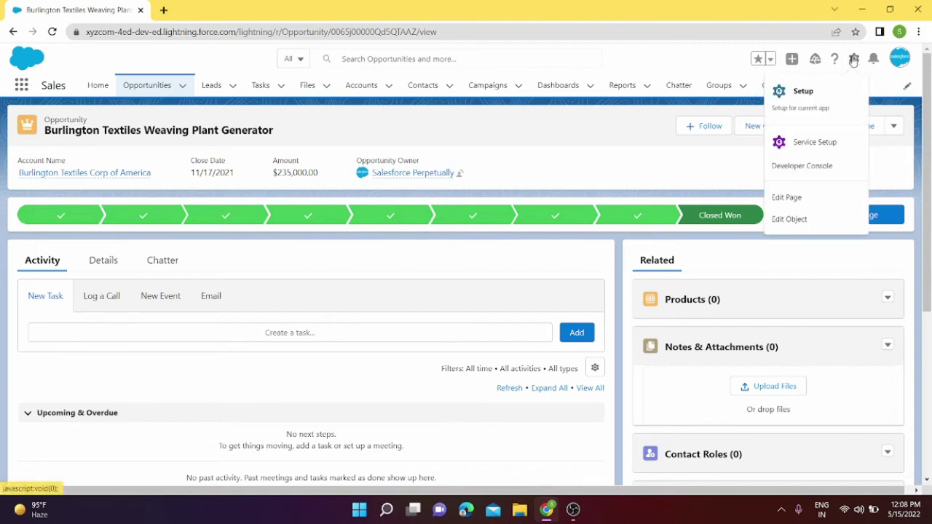
pyautogui.click(803, 198)
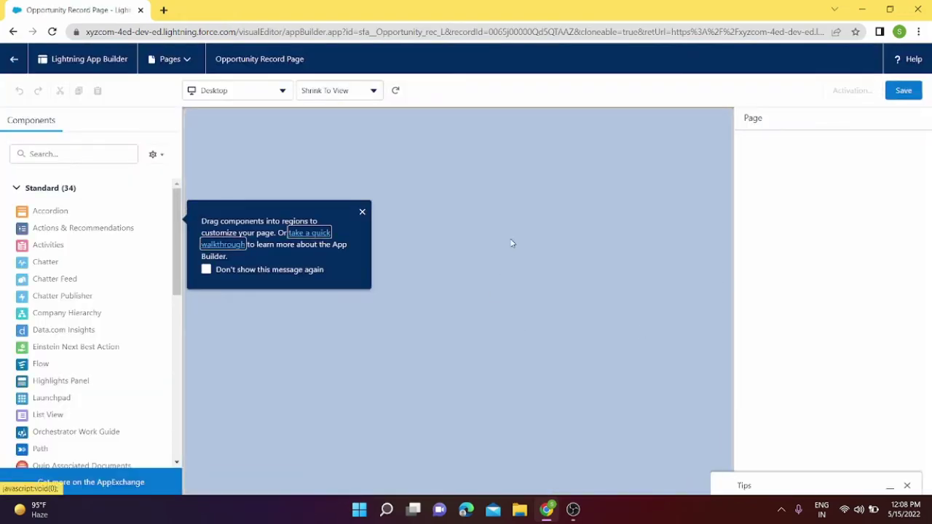
# - Dismiss the getting-started tip and the changes notice, page analysis and tips panels
pyautogui.click(362, 212)
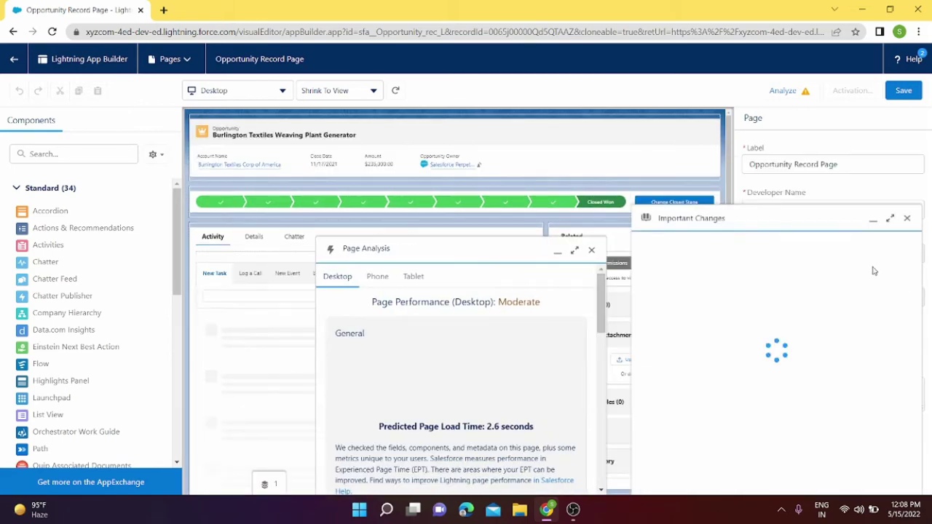
pyautogui.click(907, 217)
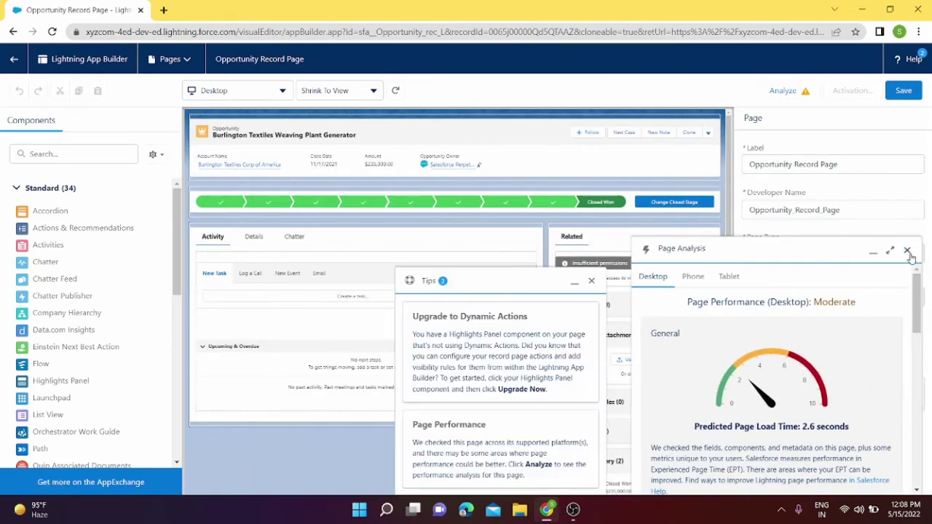
pyautogui.click(907, 251)
pyautogui.click(909, 280)
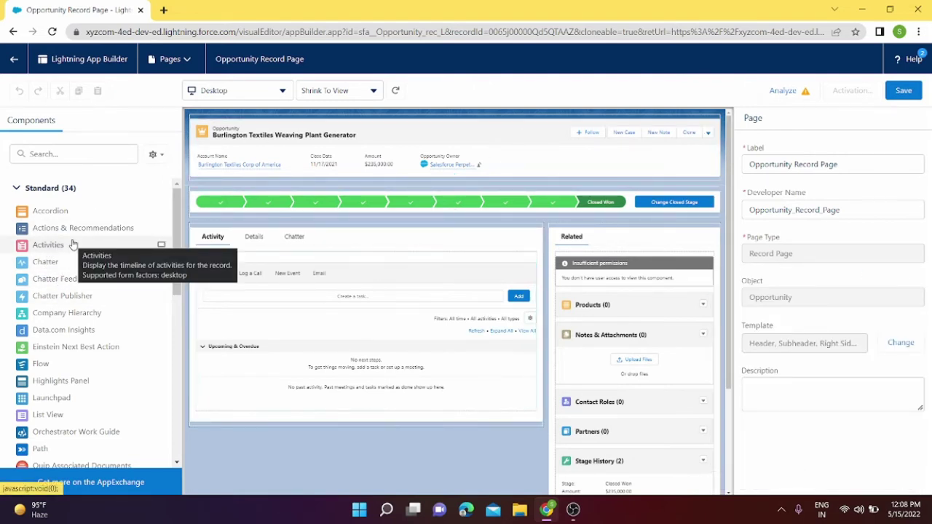
# - Add Chatter Publisher and a Chatter feed to the right column, then delete the Related list
pyautogui.moveTo(65, 297); pyautogui.dragTo(572, 237)
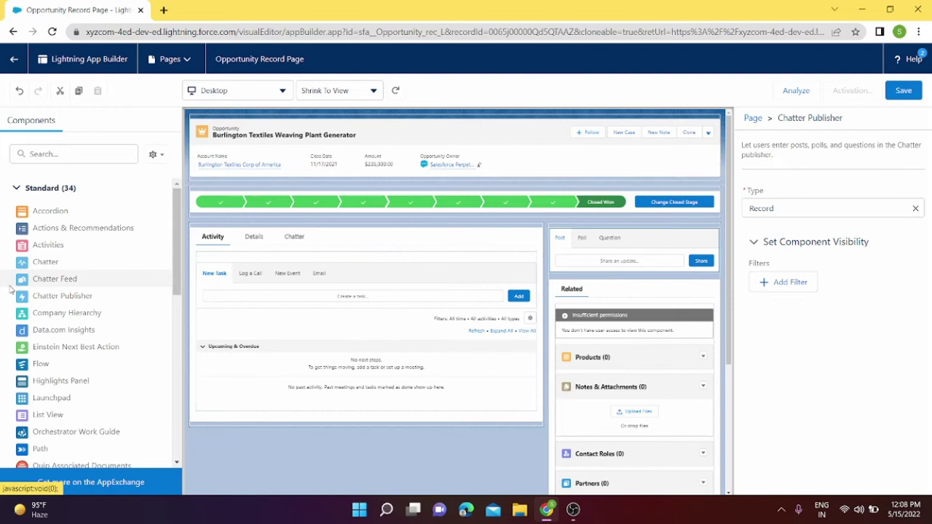
pyautogui.moveTo(45, 263); pyautogui.dragTo(578, 281)
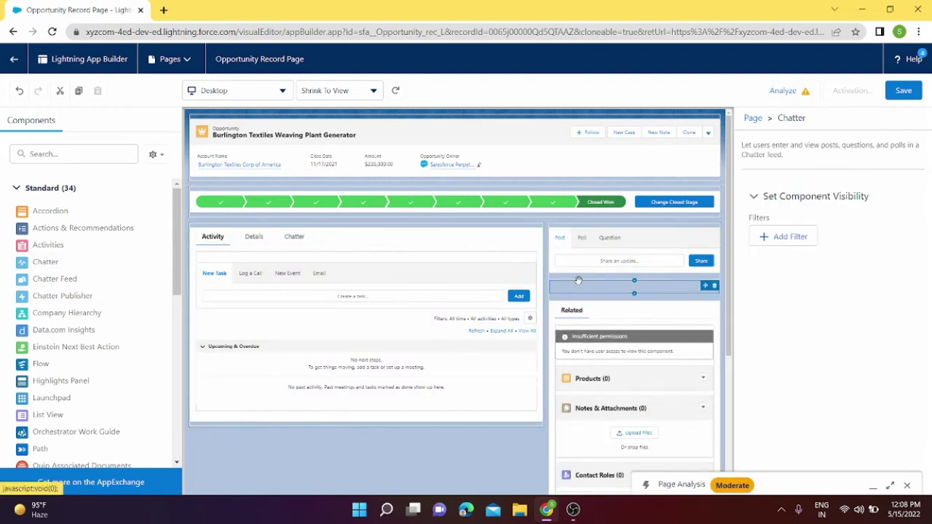
pyautogui.scroll(-5, 634, 313)
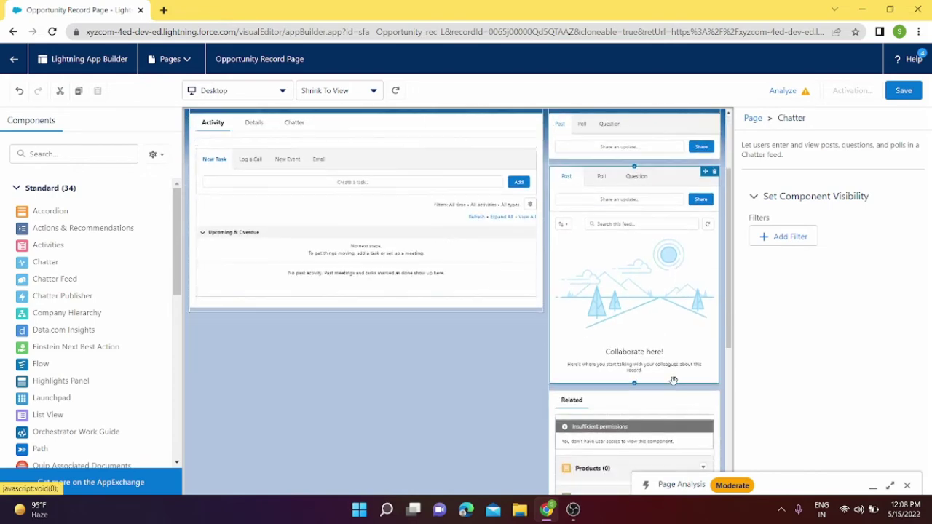
pyautogui.click(713, 282)
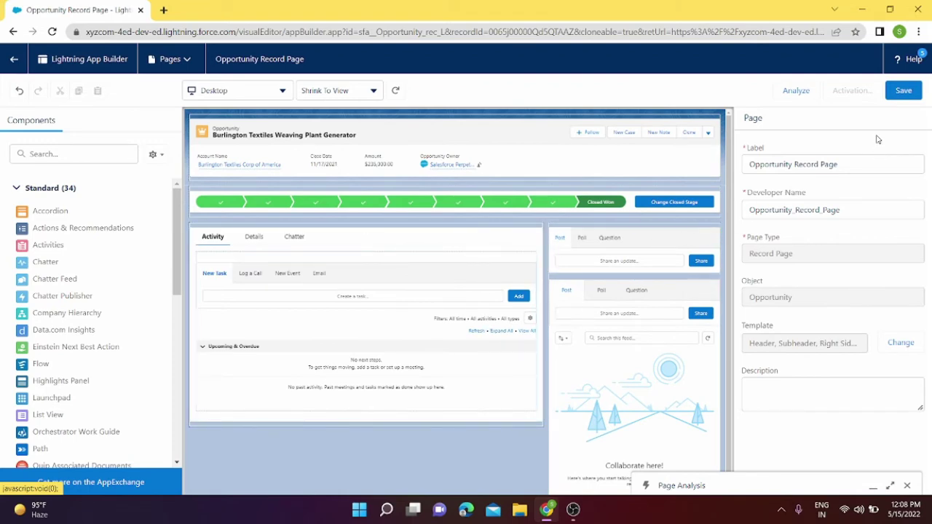
# - Save the Opportunity Record Page, activate it as Org Default for Desktop and phone, and save
pyautogui.click(901, 91)
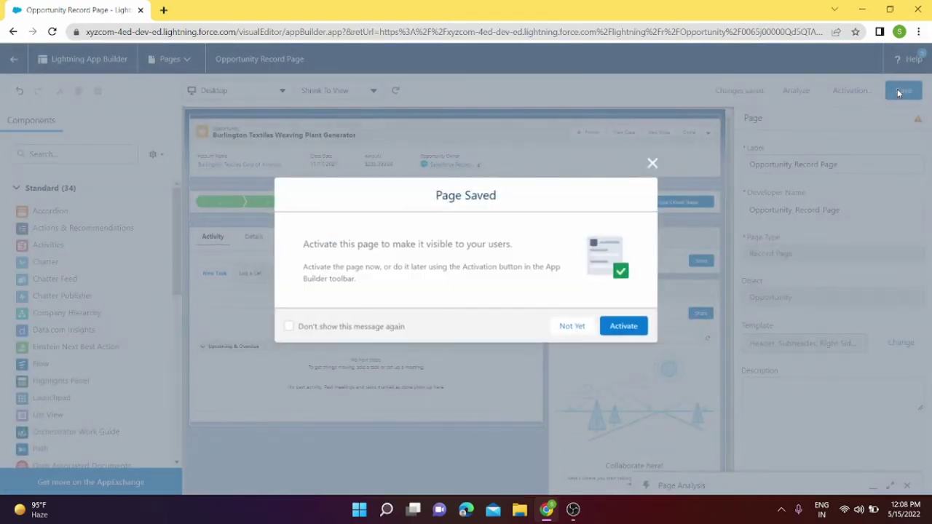
pyautogui.click(624, 325)
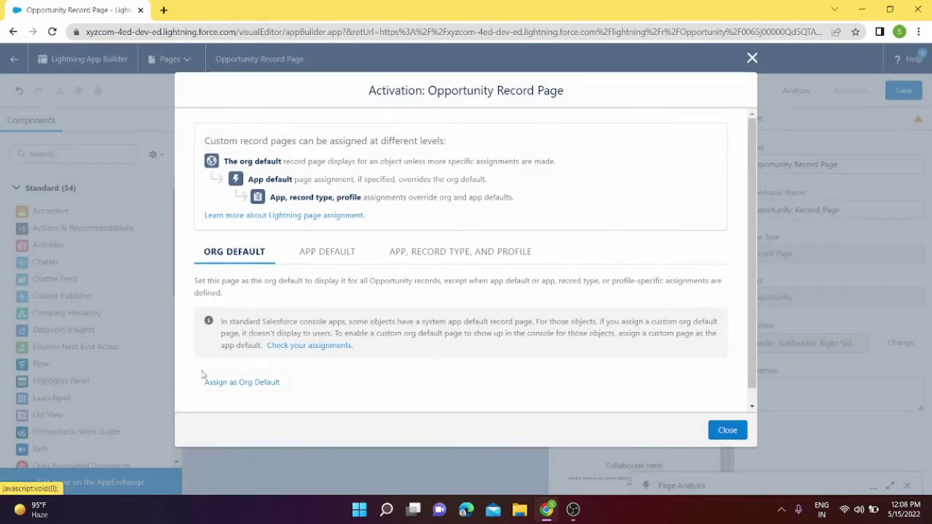
pyautogui.click(204, 379)
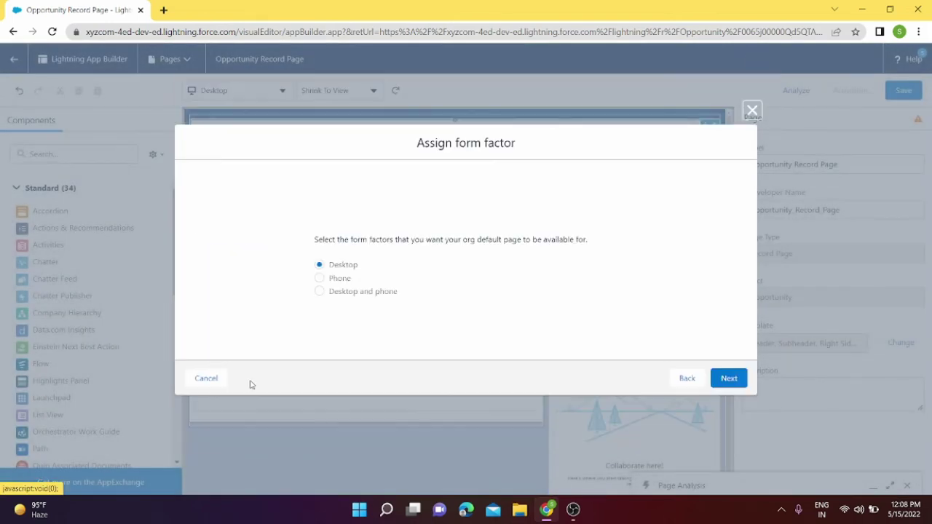
pyautogui.click(323, 292)
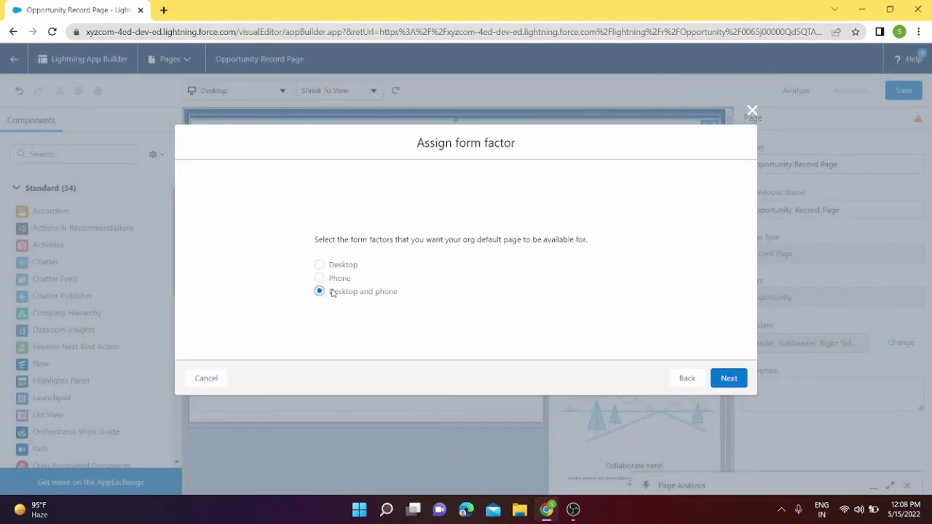
pyautogui.click(731, 378)
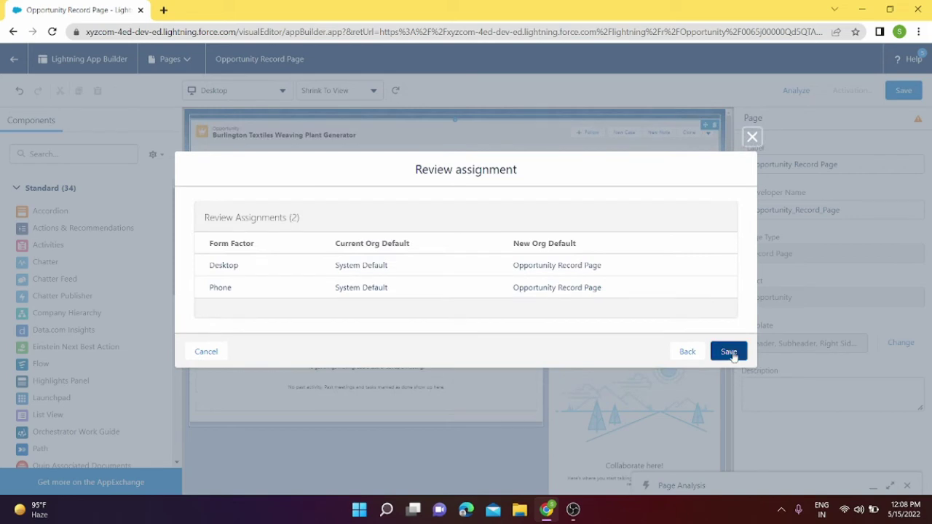
pyautogui.click(730, 353)
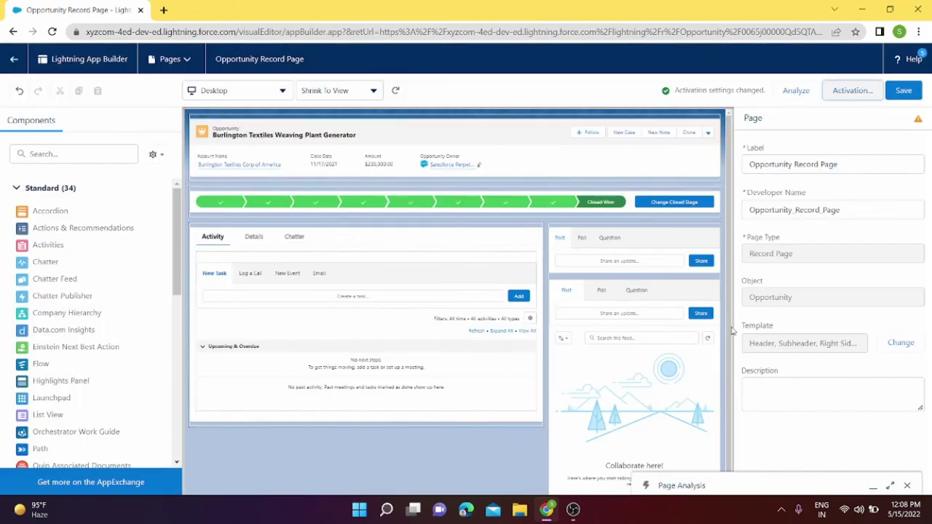
pyautogui.click(904, 91)
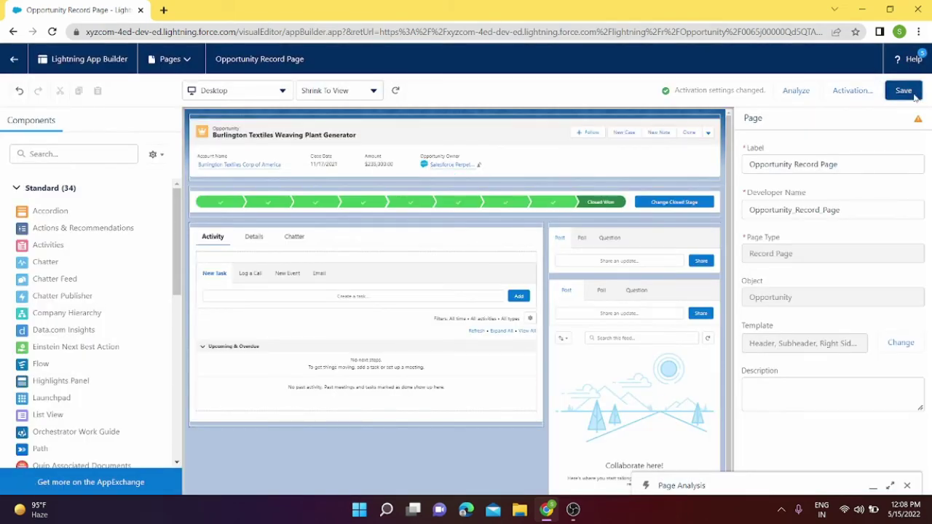
# - Return to the Burlington Textiles opportunity and scroll to check the Chatter publisher and feed
pyautogui.click(16, 59)
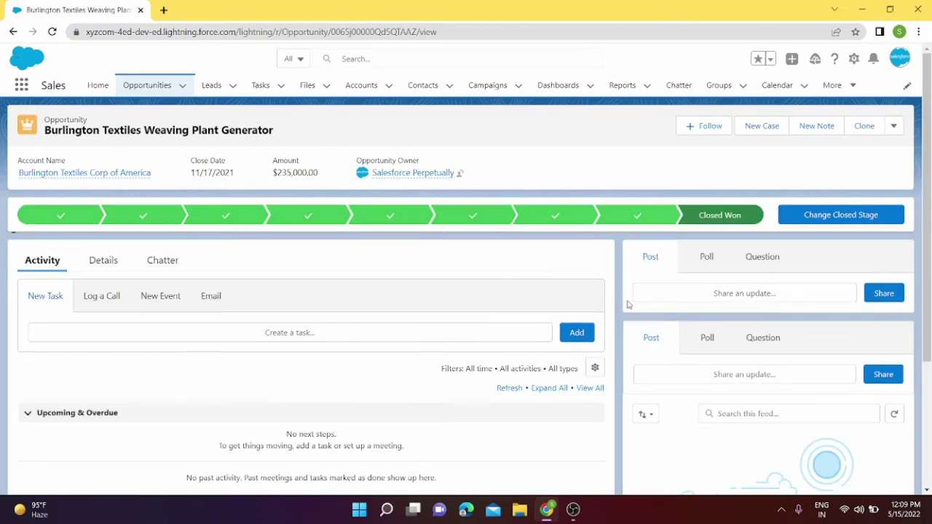
pyautogui.scroll(-3, 837, 373)
pyautogui.scroll(3, 836, 373)
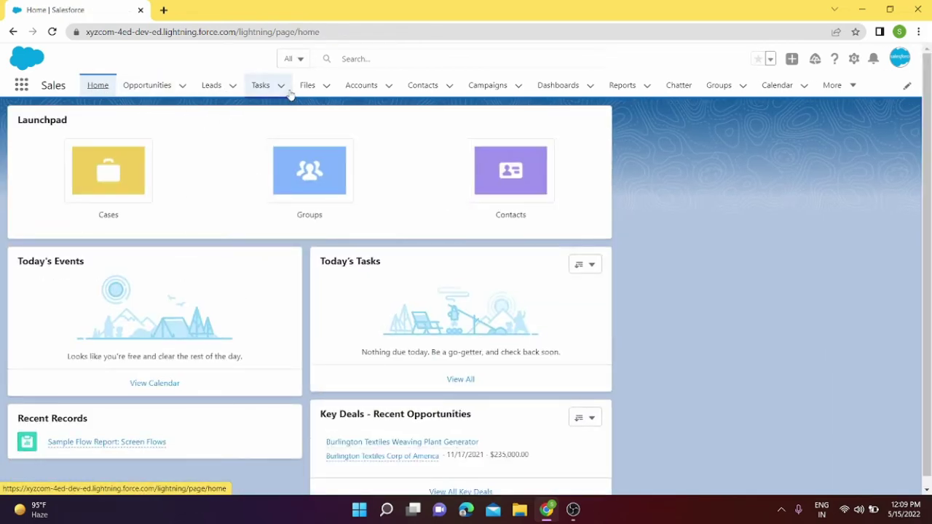
# - Choose Setup from the gear menu to open Setup Home in a new tab
pyautogui.click(852, 61)
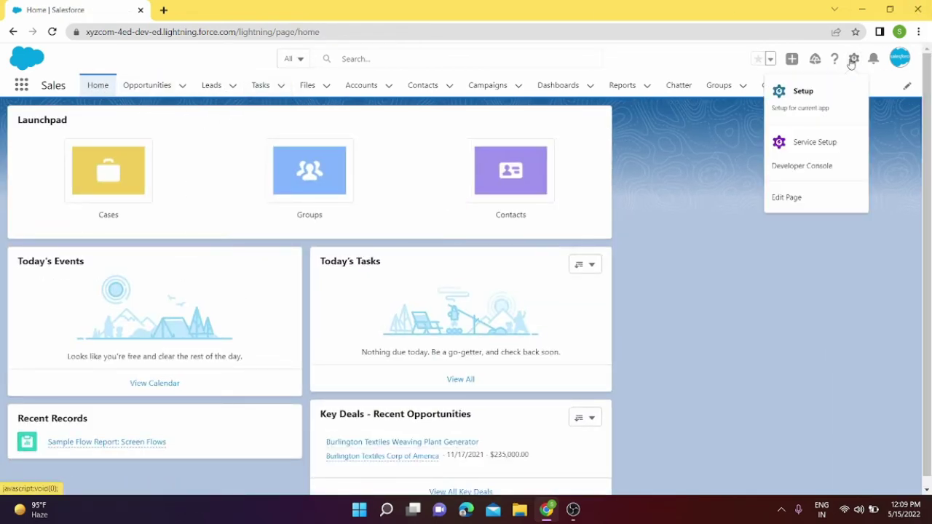
pyautogui.click(820, 99)
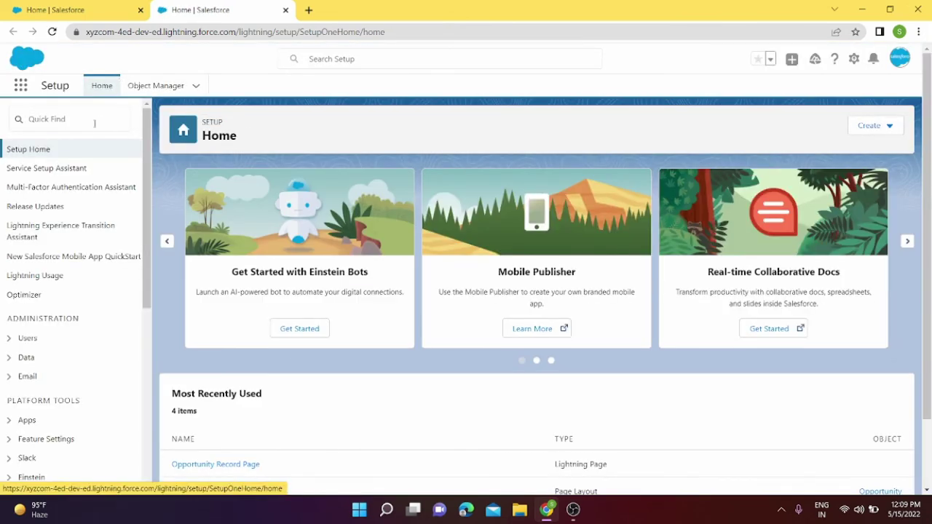
# - Search Setup's Quick Find for 'lightning App' and open Lightning App Builder to list the Lightning pages
pyautogui.click(88, 125)
pyautogui.write('l')
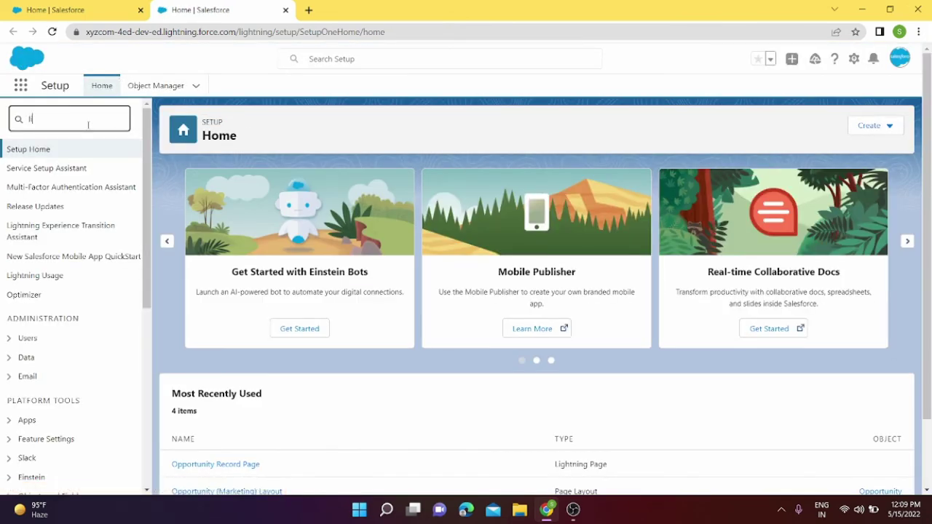
pyautogui.write('ightning')
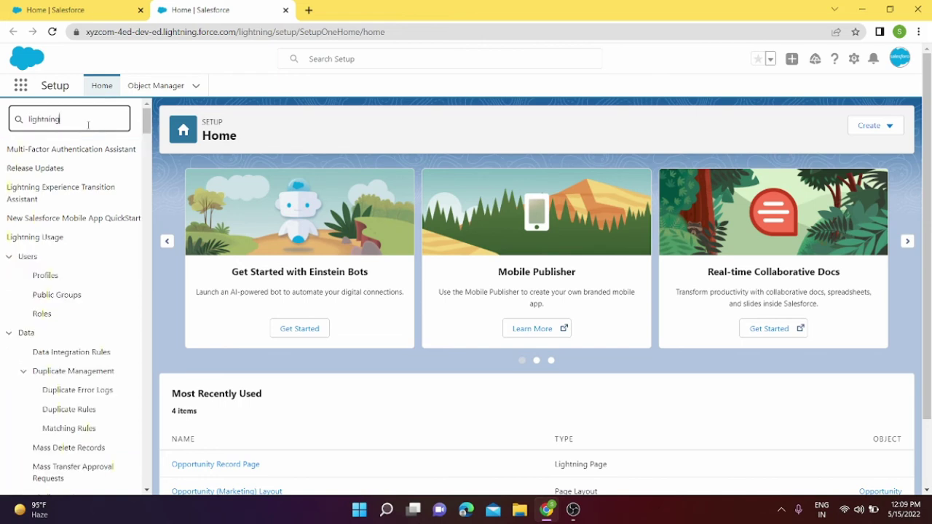
pyautogui.write(' App')
pyautogui.click(79, 169)
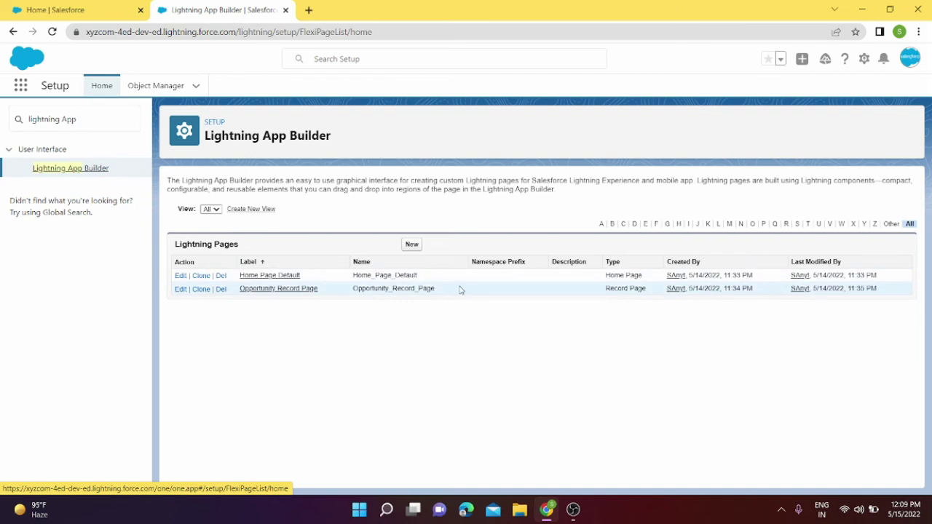
pyautogui.moveTo(460, 289); pyautogui.dragTo(469, 340)
pyautogui.click(469, 335)
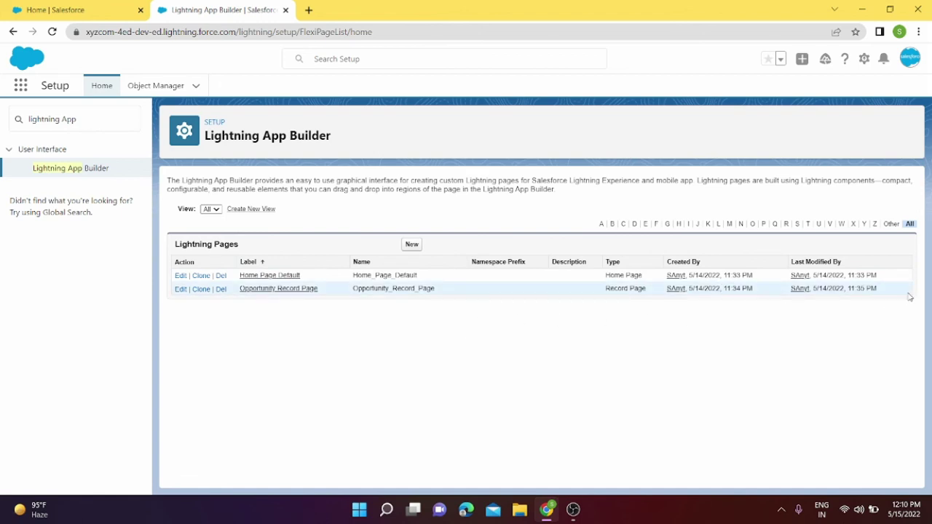
pyautogui.moveTo(909, 297); pyautogui.dragTo(417, 303)
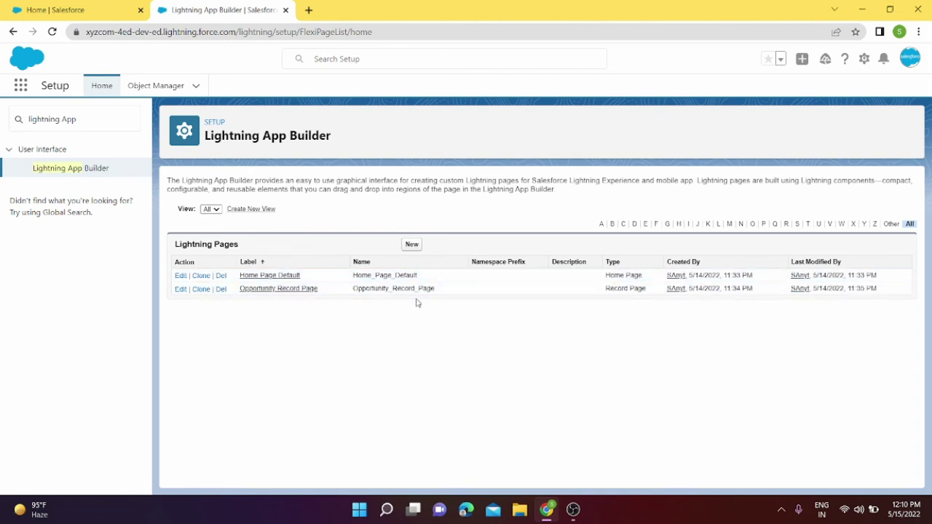
# - Open the Home Page Default entry to view its Lightning Page Detail (Home_Page_Default)
pyautogui.click(265, 276)
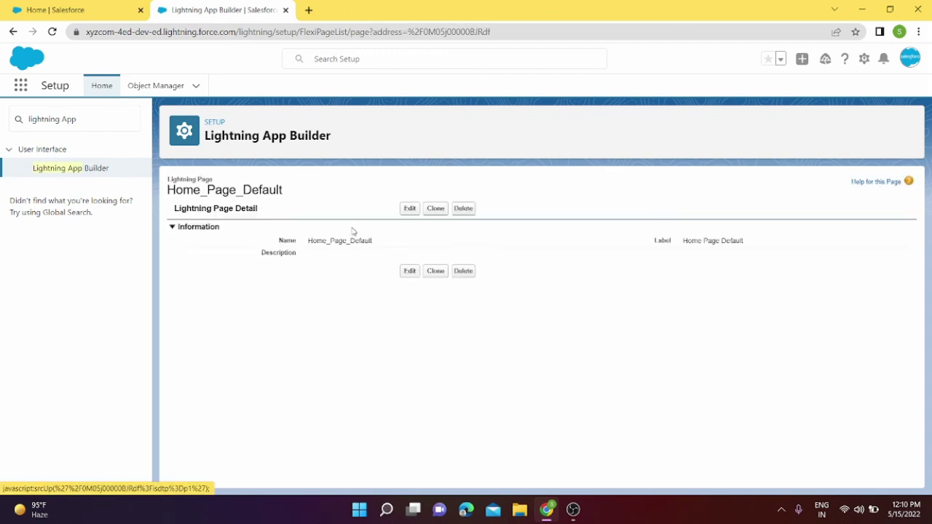